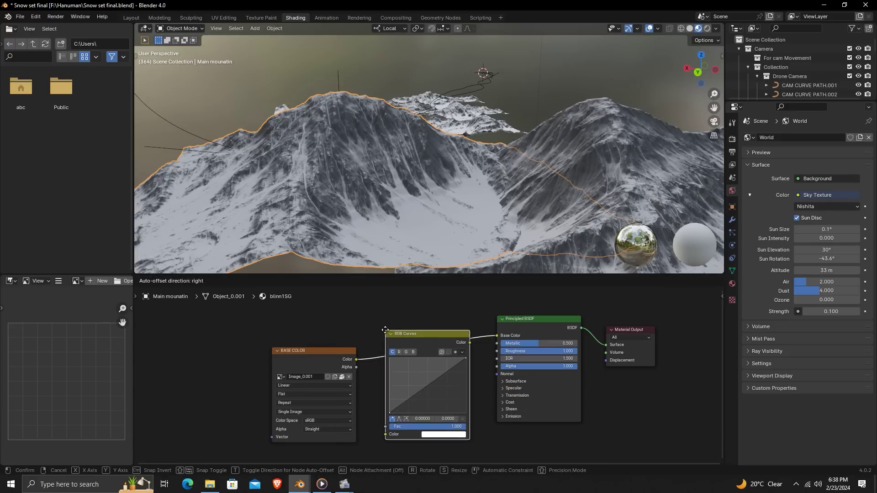
# Adjust the roughness of the Principled BSDF on the snowy main mountain's material and review the surface up close
pyautogui.press('BackSpace')
pyautogui.moveTo(567, 351); pyautogui.dragTo(561, 351)
pyautogui.scroll(5, 483, 189)
pyautogui.moveTo(482, 190); pyautogui.dragTo(495, 198, button='middle')
pyautogui.moveTo(530, 351); pyautogui.dragTo(536, 352)
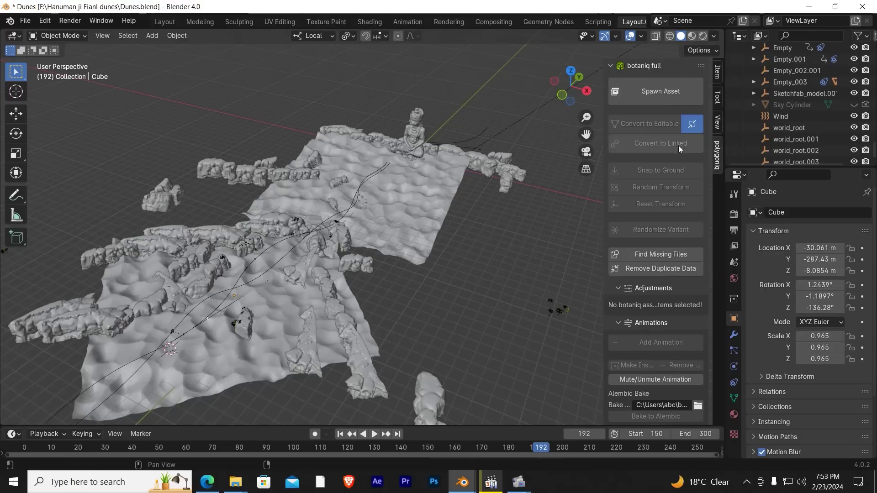
# Spawn the Cocos nucifera (G) palm from the tropical category of the botaniq asset library
pyautogui.click(678, 145)
pyautogui.click(652, 134)
pyautogui.click(657, 171)
pyautogui.scroll(-2, 611, 361)
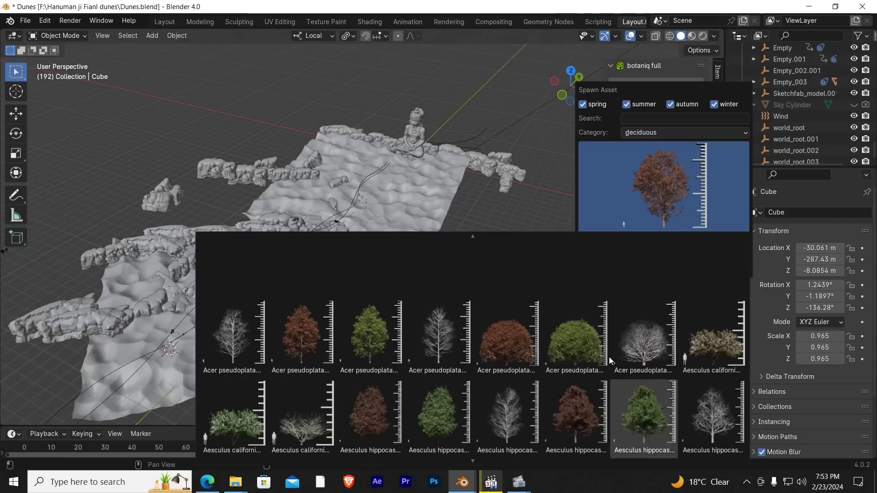
pyautogui.scroll(-2, 611, 353)
pyautogui.click(662, 132)
pyautogui.click(649, 306)
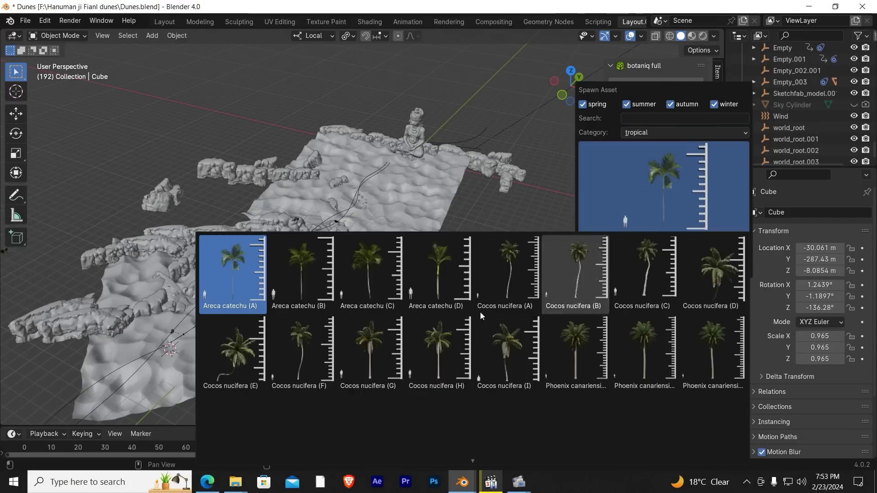
pyautogui.click(371, 350)
pyautogui.press('Return')
# Examine the spawned palm tree in isolation, and then its placement among the dunes and rocks of the full scene
pyautogui.press('KP_Decimal')
pyautogui.moveTo(369, 280); pyautogui.dragTo(475, 261, button='middle')
pyautogui.press('KP_Divide')
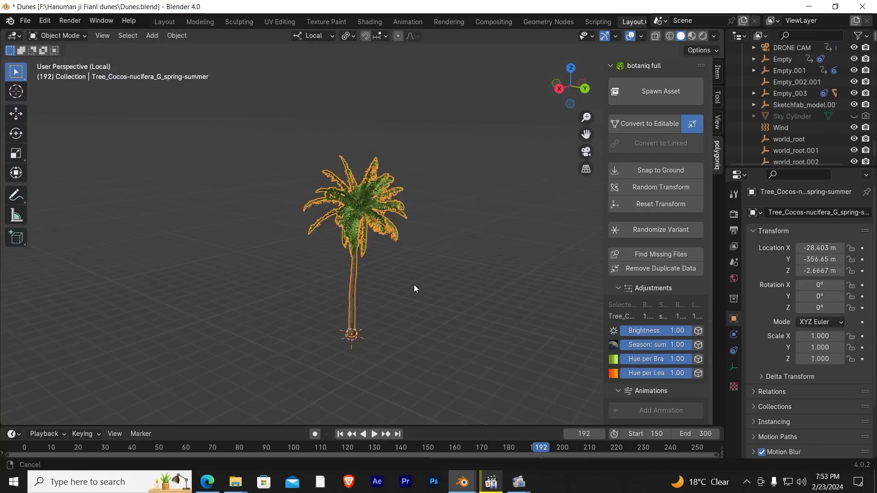
pyautogui.click(466, 328)
pyautogui.moveTo(453, 249); pyautogui.dragTo(335, 200, button='middle')
pyautogui.press('KP_Divide')
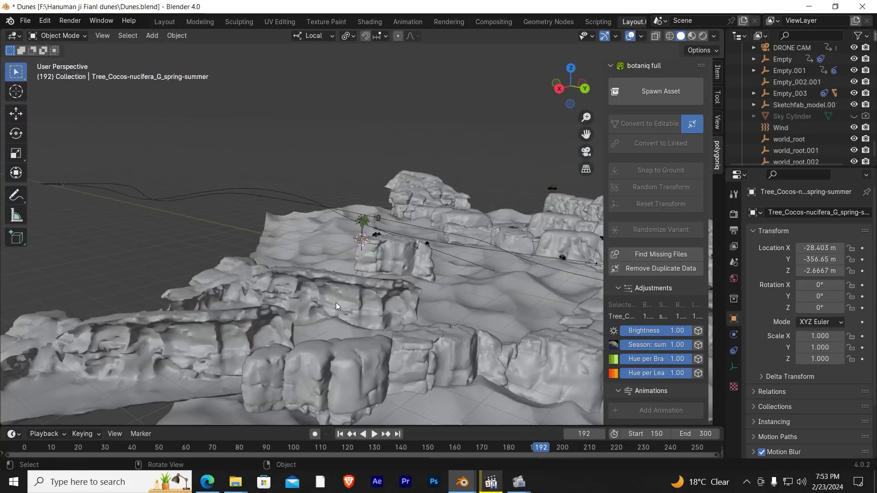
pyautogui.moveTo(344, 289); pyautogui.dragTo(304, 344, button='middle')
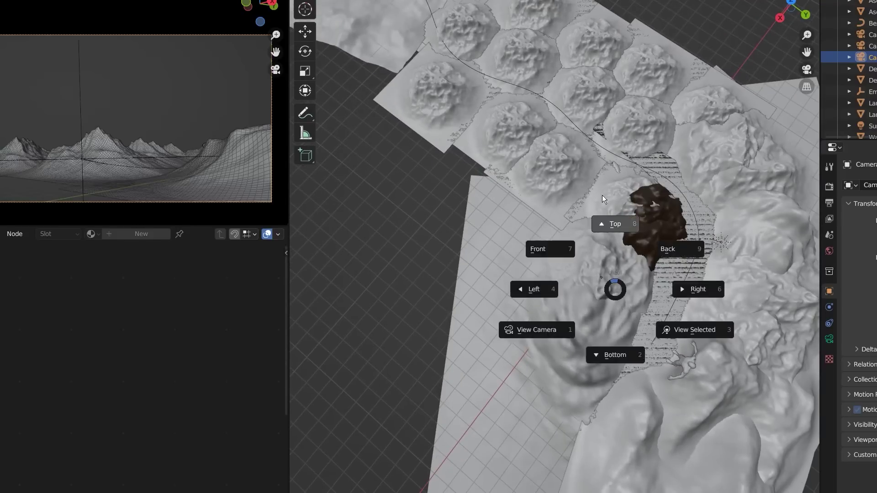
# Examine the camera's Bezier path from above, in isolation, and in perspective with the surrounding terrain
pyautogui.click(602, 195)
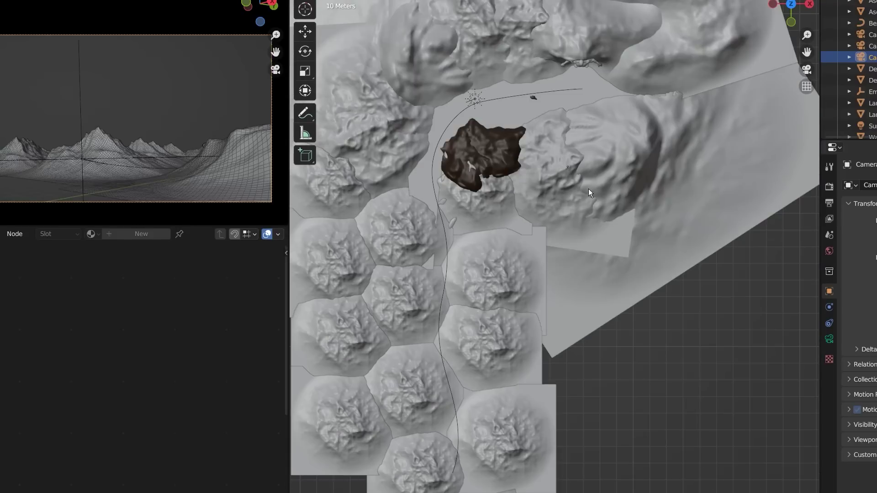
pyautogui.click(446, 260)
pyautogui.keyDown('shift'); pyautogui.moveTo(498, 334); pyautogui.dragTo(583, 189, button='middle'); pyautogui.keyUp('shift')
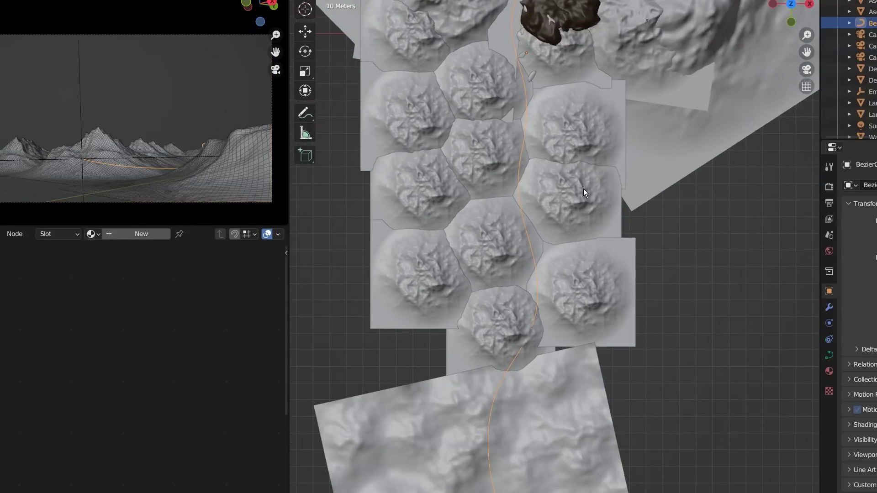
pyautogui.press('KP_Divide')
pyautogui.scroll(-3, 654, 323)
pyautogui.moveTo(653, 324); pyautogui.dragTo(610, 248, button='middle')
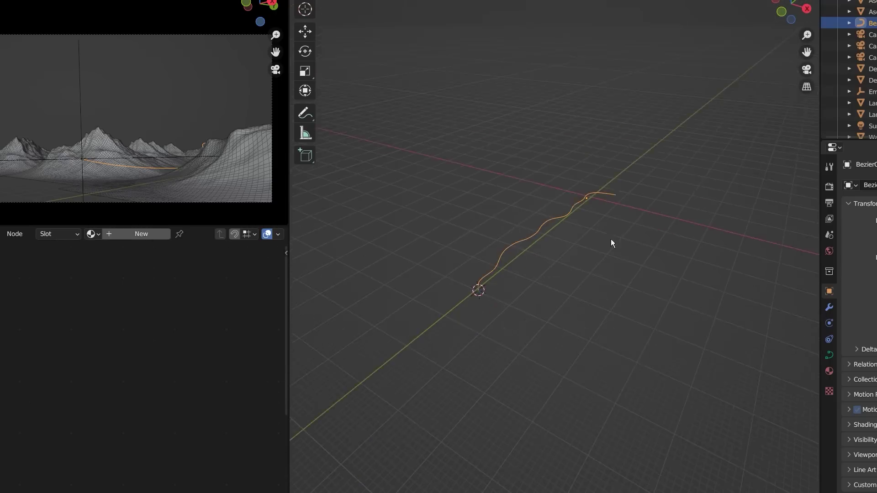
pyautogui.moveTo(613, 281)
pyautogui.mouseDown(button='middle')
pyautogui.moveTo(605, 284)
pyautogui.moveTo(629, 280)
pyautogui.mouseUp(button='middle')
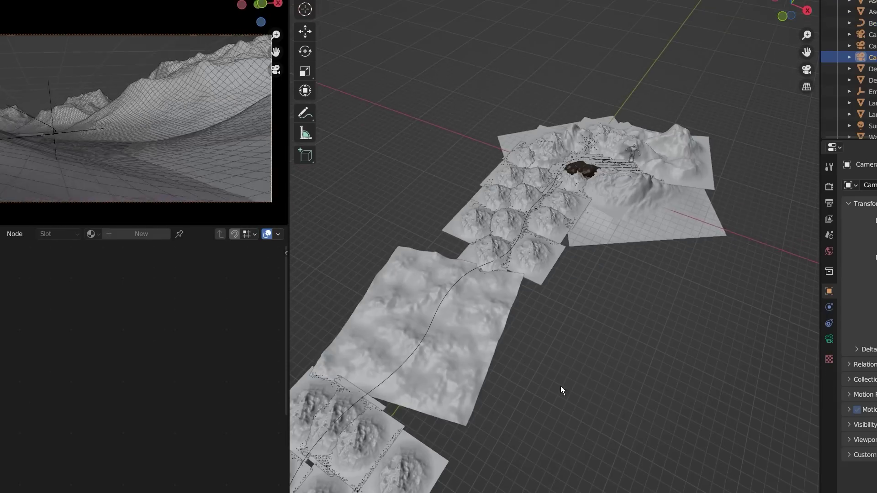
pyautogui.moveTo(561, 386); pyautogui.dragTo(561, 329, button='middle')
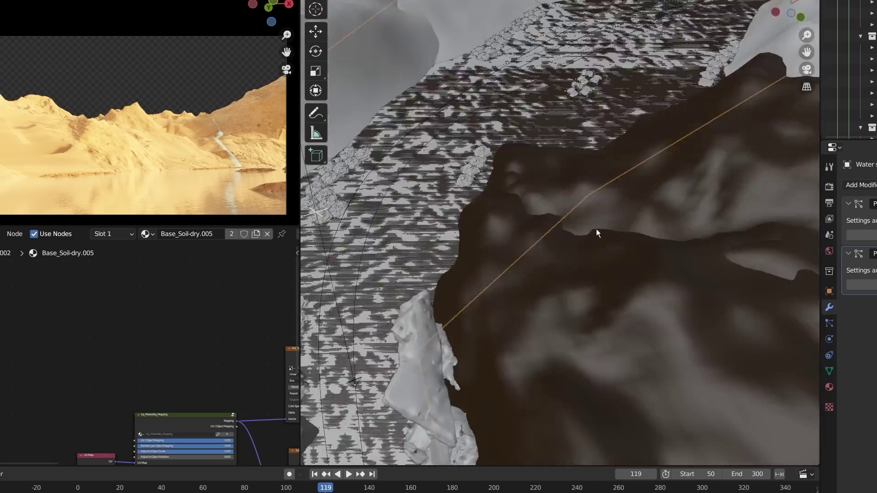
# Isolate the water mesh of the river to examine its rendered surface, and return to the full scene
pyautogui.moveTo(596, 229); pyautogui.dragTo(650, 169, button='middle')
pyautogui.press('KP_Divide')
pyautogui.scroll(5, 650, 170)
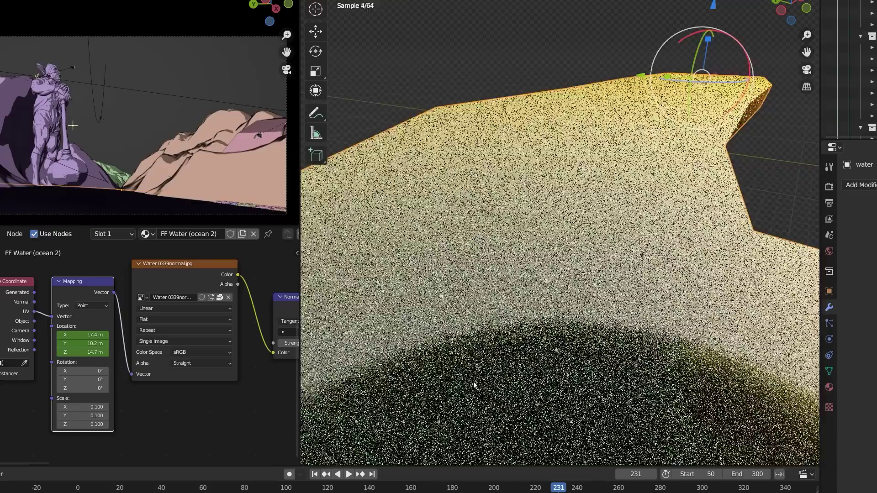
pyautogui.scroll(2, 473, 381)
pyautogui.scroll(-4, 531, 283)
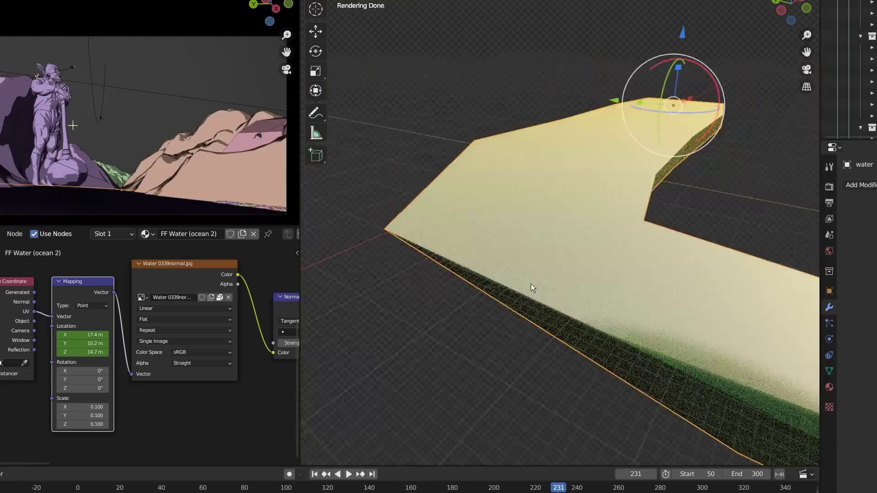
pyautogui.press('KP_Divide')
pyautogui.moveTo(603, 289); pyautogui.dragTo(556, 269, button='middle')
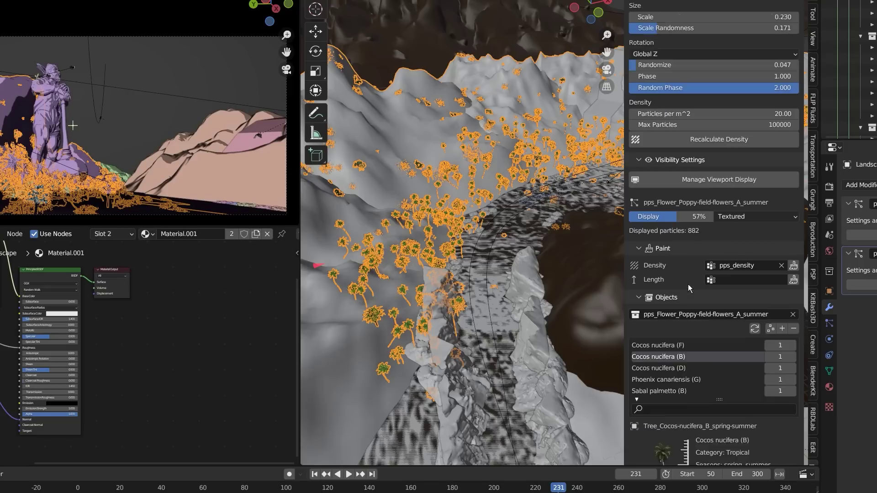
# Review the landscape's palm and grass particle settings, and examine the scattered plants and rocks along the river bank
pyautogui.scroll(5, 688, 285)
pyautogui.scroll(3, 501, 273)
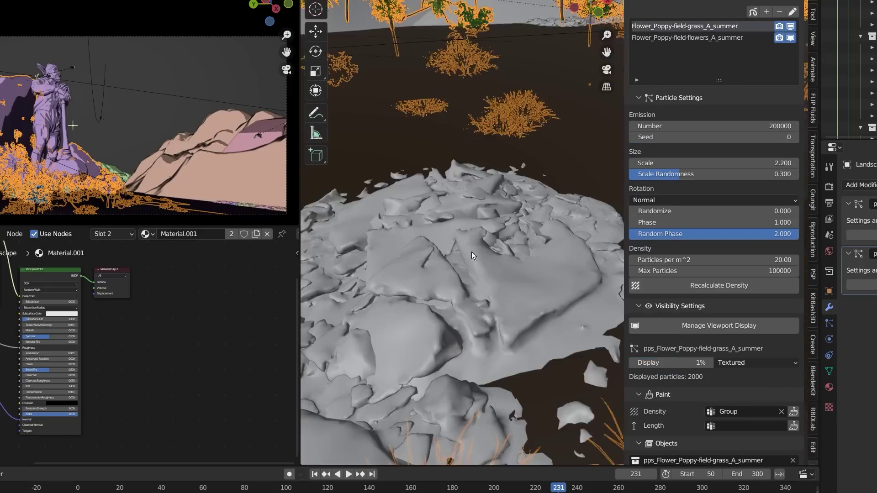
pyautogui.scroll(-5, 501, 273)
pyautogui.press('n')
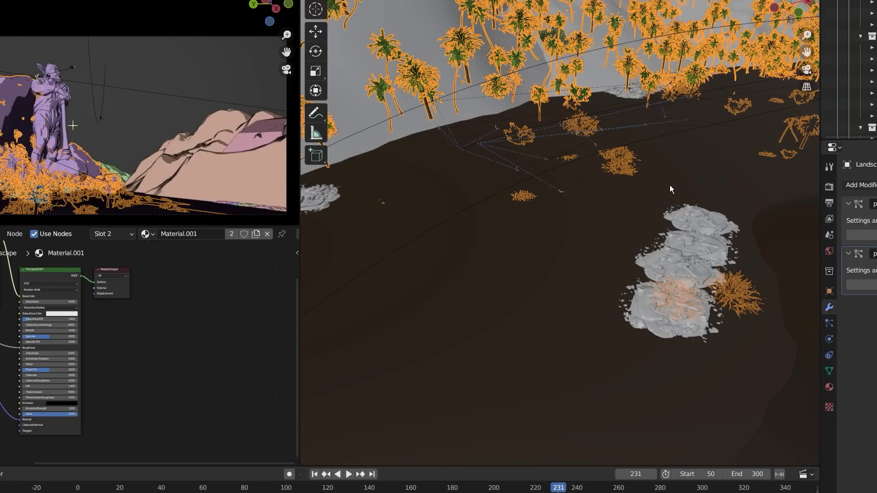
pyautogui.hotkey('shift', 'h')
pyautogui.hotkey('alt', 'h')
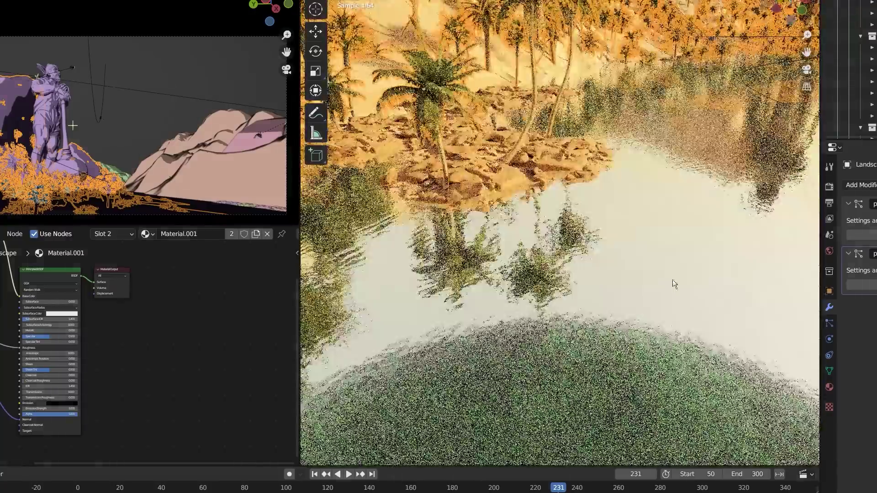
# Examine the river's water objects and the debris on them in rendered view, from close up to the whole landscape
pyautogui.click(668, 278)
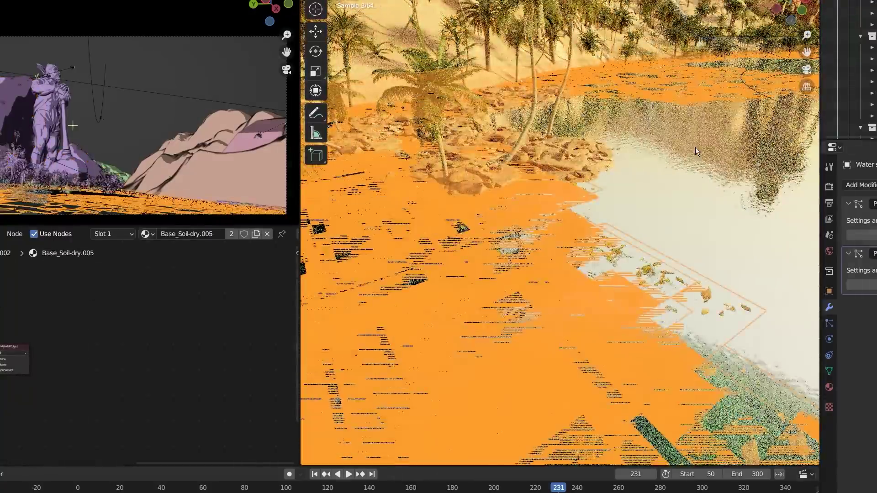
pyautogui.click(690, 161)
pyautogui.moveTo(664, 316); pyautogui.dragTo(667, 262, button='middle')
pyautogui.click(693, 311)
pyautogui.scroll(-8, 644, 215)
pyautogui.moveTo(645, 215); pyautogui.dragTo(638, 226, button='middle')
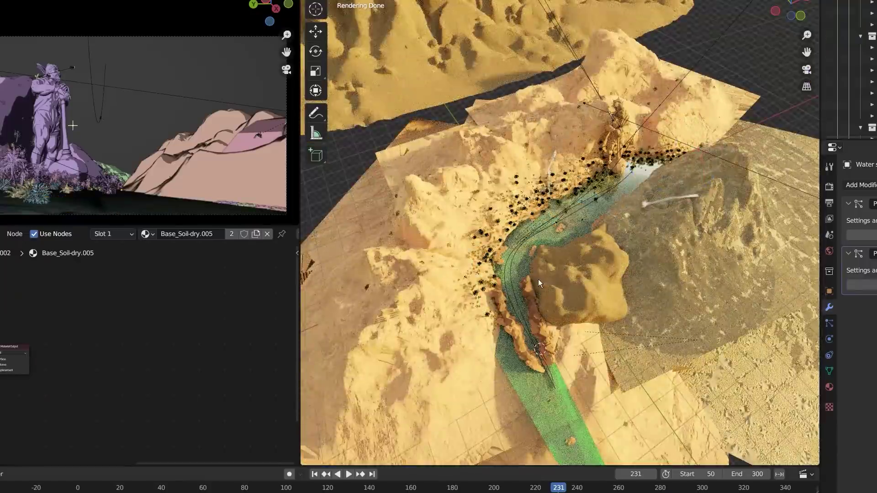
# Inspect the sandstone rocks beneath the palms in close-up, and view how they fit into the rendered canyon landscape
pyautogui.scroll(8, 538, 279)
pyautogui.moveTo(537, 280); pyautogui.dragTo(566, 178, button='middle')
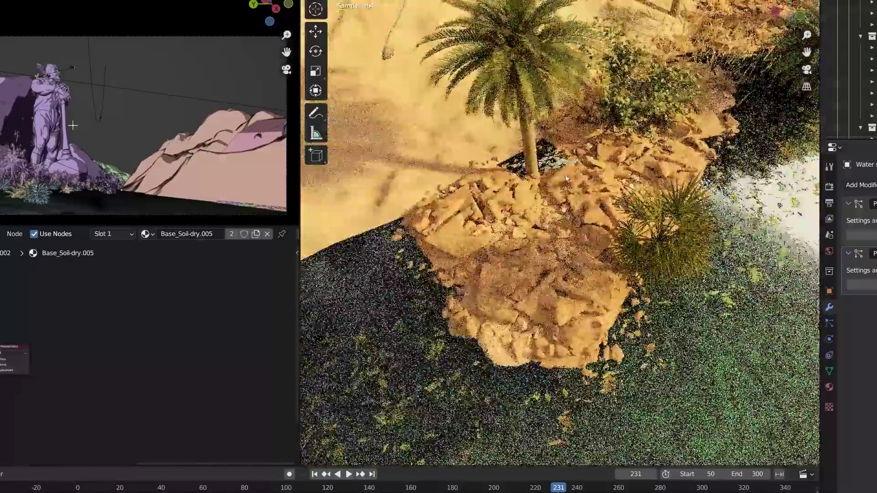
pyautogui.click(545, 290)
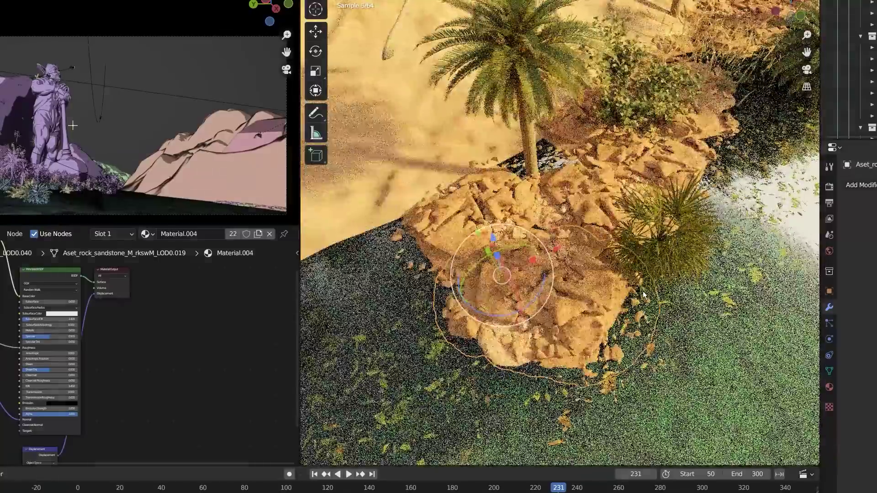
pyautogui.scroll(-6, 762, 281)
pyautogui.scroll(8, 761, 281)
pyautogui.click(692, 226)
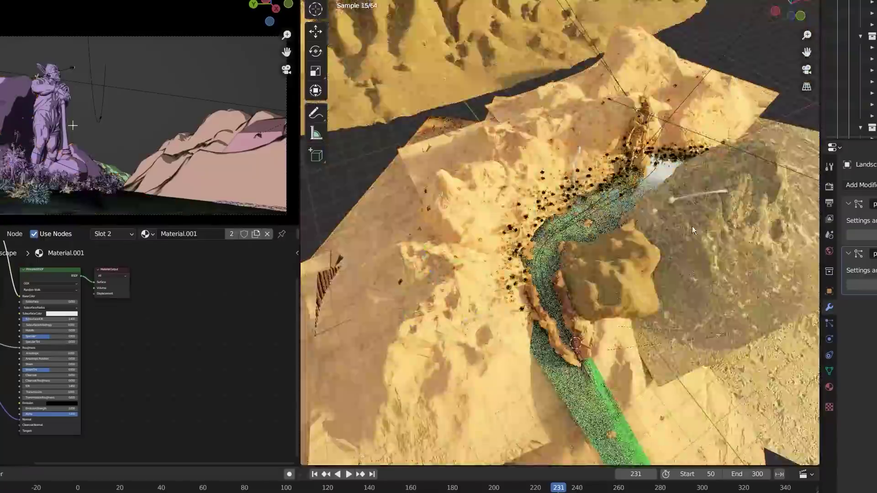
pyautogui.scroll(-3, 692, 226)
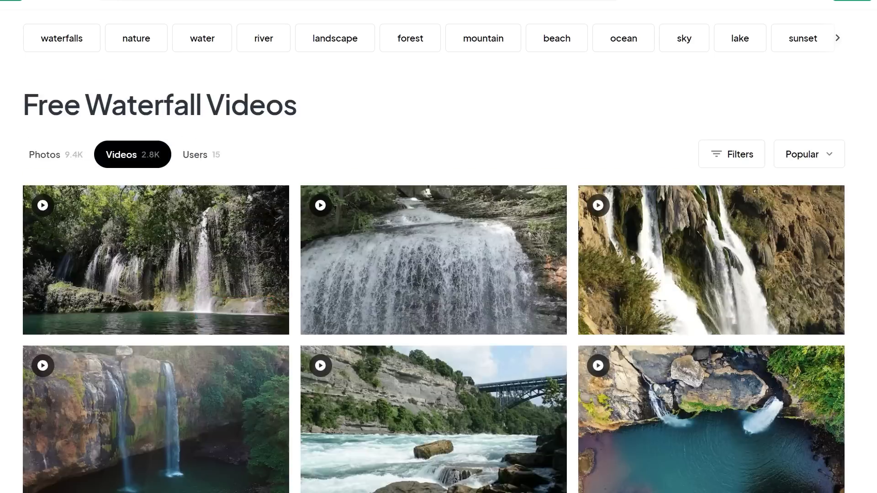
# Switch to the stock footage website and browse the free waterfall videos
pyautogui.scroll(-5, 288, 355)
pyautogui.click(288, 355)
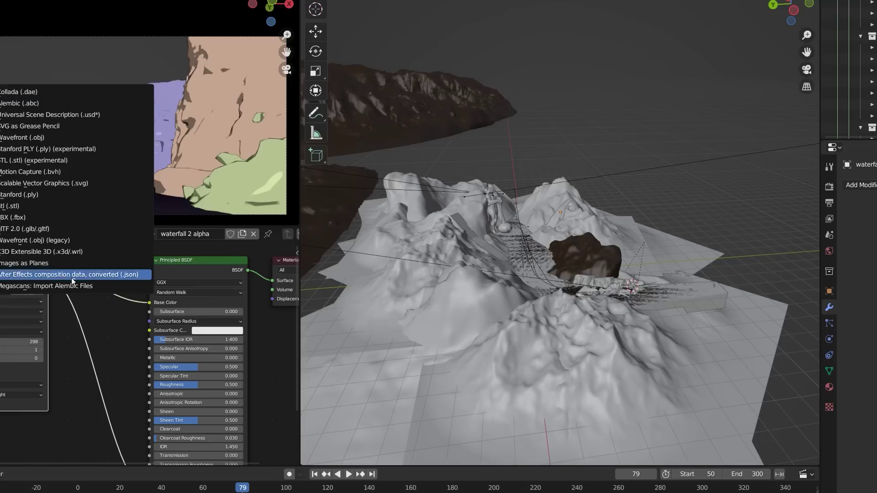
# Switch to Blender, import the waterfall 2 alpha video as an image plane, and open the plane's mesh for editing
pyautogui.click(186, 275)
pyautogui.scroll(-3, 376, 240)
pyautogui.doubleClick(329, 231)
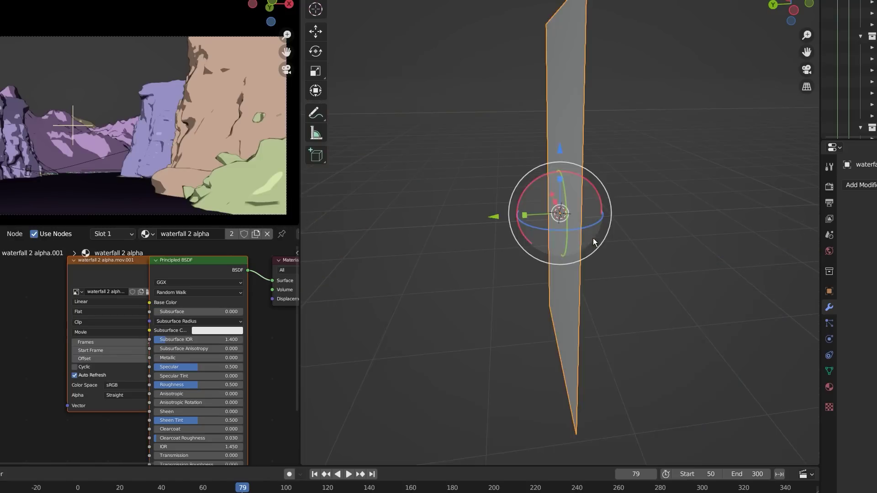
pyautogui.press('Tab')
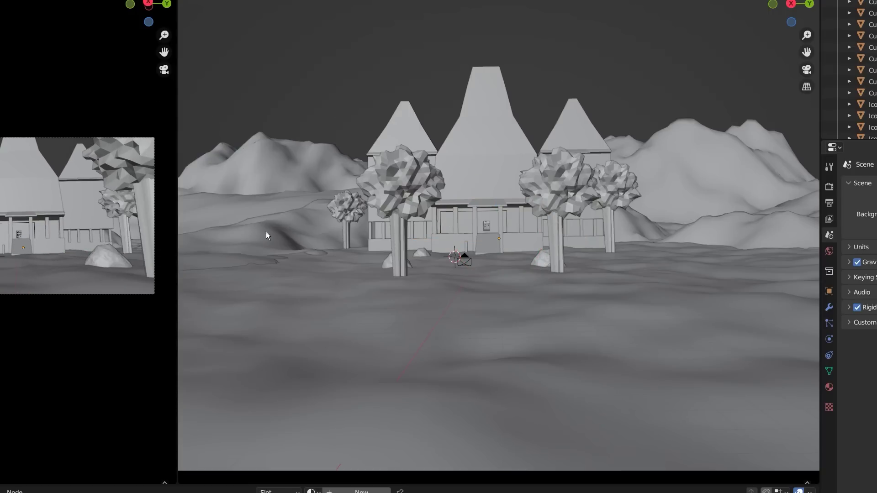
# Examine the blocked-out temple, trees and mountains of the base scene from different distances
pyautogui.moveTo(583, 227); pyautogui.dragTo(707, 249, button='middle')
pyautogui.scroll(-5, 582, 254)
pyautogui.scroll(6, 710, 249)
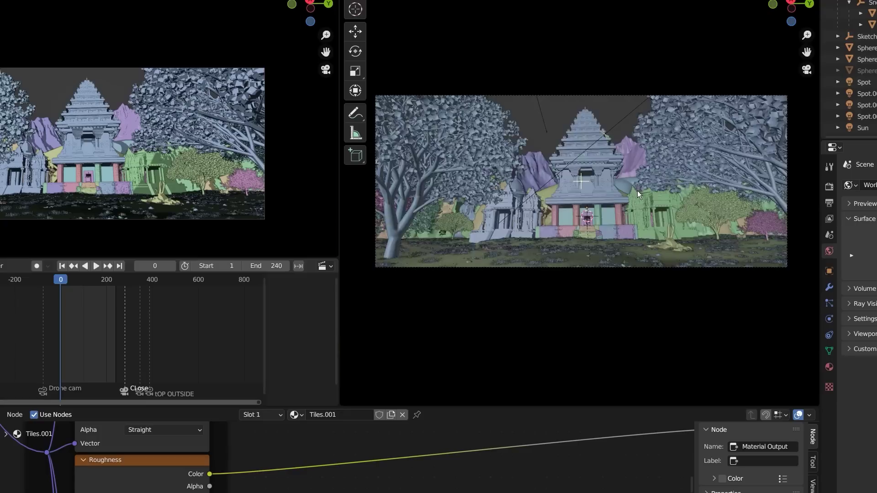
# View the detailed temple scene through the camera, and examine the ground plane and surroundings from a wider viewpoint
pyautogui.press('KP_0')
pyautogui.press('KP_0')
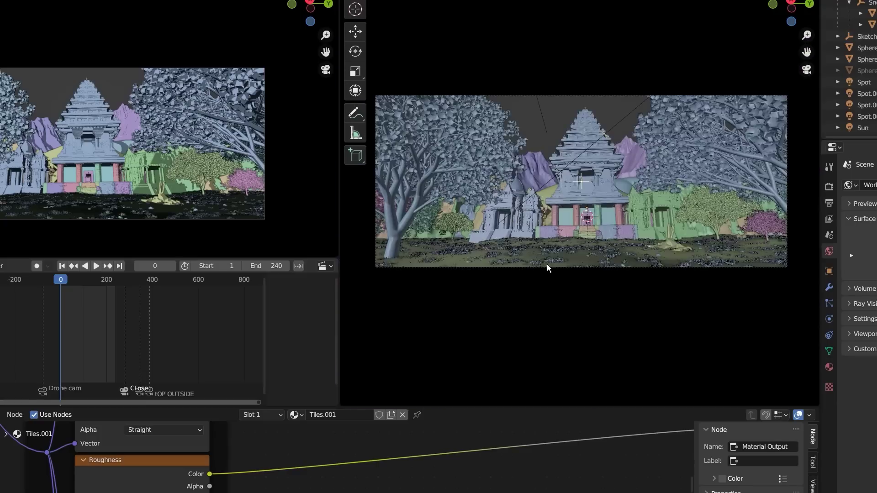
pyautogui.click(797, 327)
pyautogui.click(829, 236)
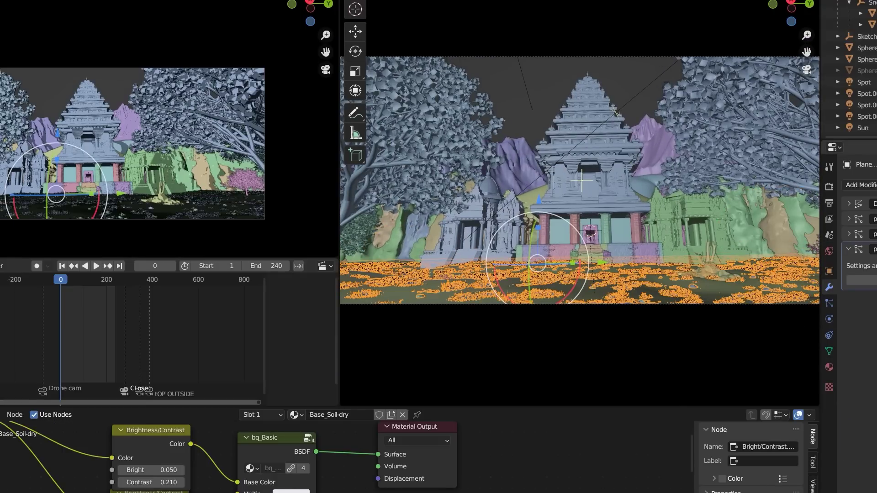
pyautogui.moveTo(662, 100); pyautogui.dragTo(638, 227, button='middle')
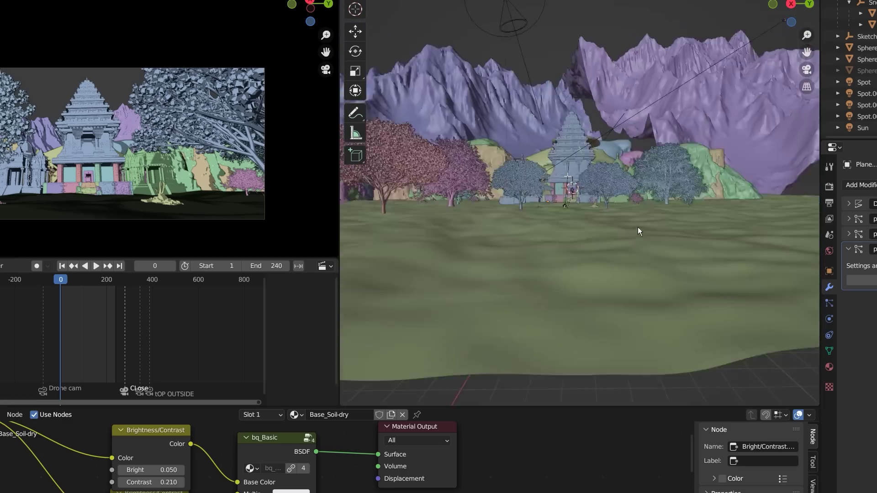
# Inspect the temple's facade, plinth and interior doorway up close
pyautogui.click(628, 262)
pyautogui.press('KP_Decimal')
pyautogui.moveTo(648, 262); pyautogui.dragTo(491, 304, button='middle')
pyautogui.click(490, 304)
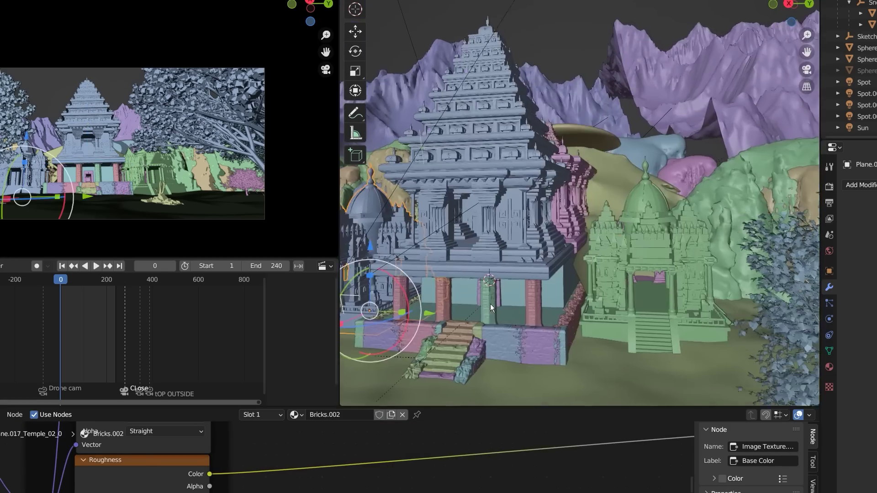
pyautogui.click(544, 356)
pyautogui.press('KP_Decimal')
pyautogui.moveTo(604, 183); pyautogui.dragTo(662, 224, button='middle')
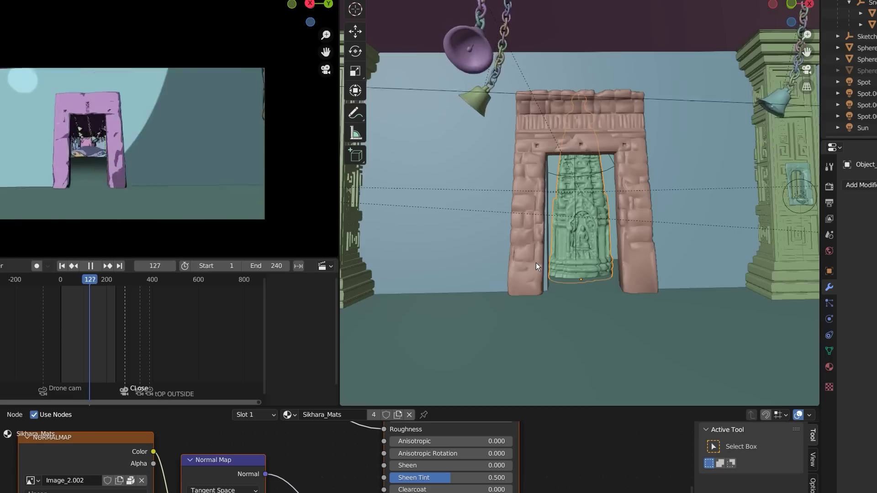
pyautogui.moveTo(427, 272); pyautogui.dragTo(649, 240, button='middle')
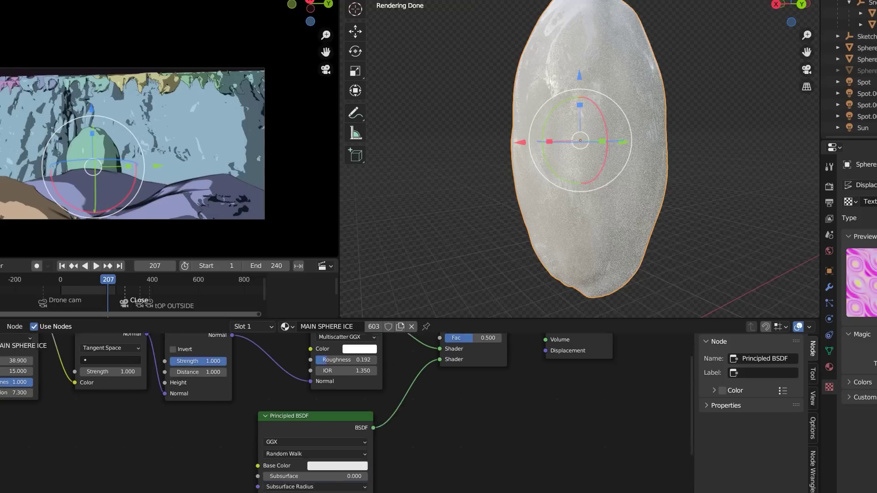
# Tint the MAIN SPHERE ICE material's Principled BSDF base color pale turquoise and check the rendered ice form
pyautogui.scroll(3, 542, 163)
pyautogui.moveTo(541, 164); pyautogui.dragTo(596, 91, button='middle')
pyautogui.rightClick(595, 90)
pyautogui.click(596, 91)
pyautogui.scroll(-3, 501, 164)
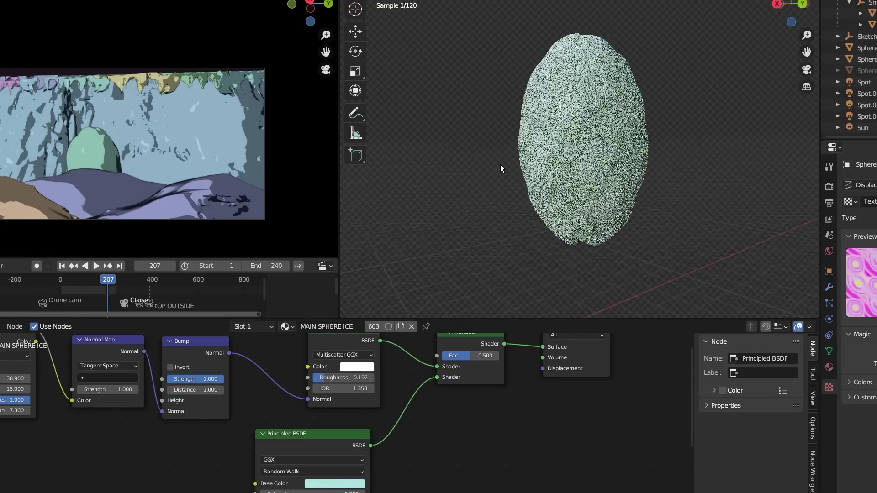
pyautogui.scroll(2, 623, 187)
pyautogui.scroll(-5, 651, 212)
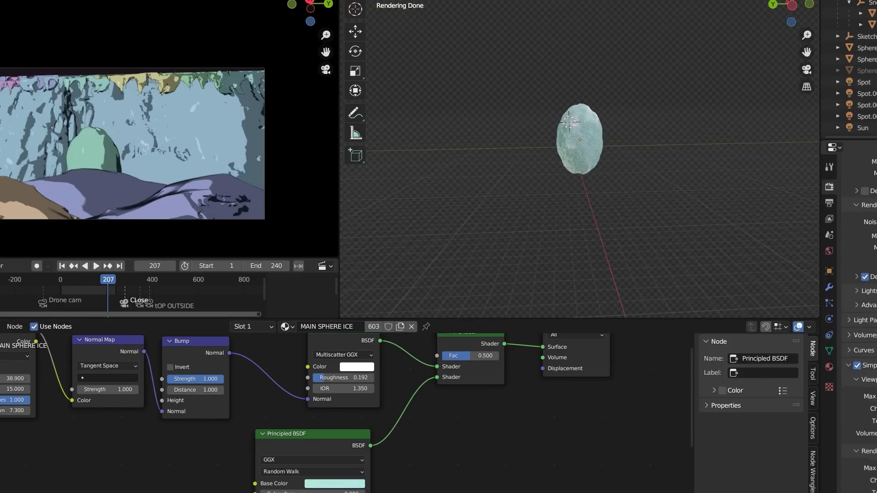